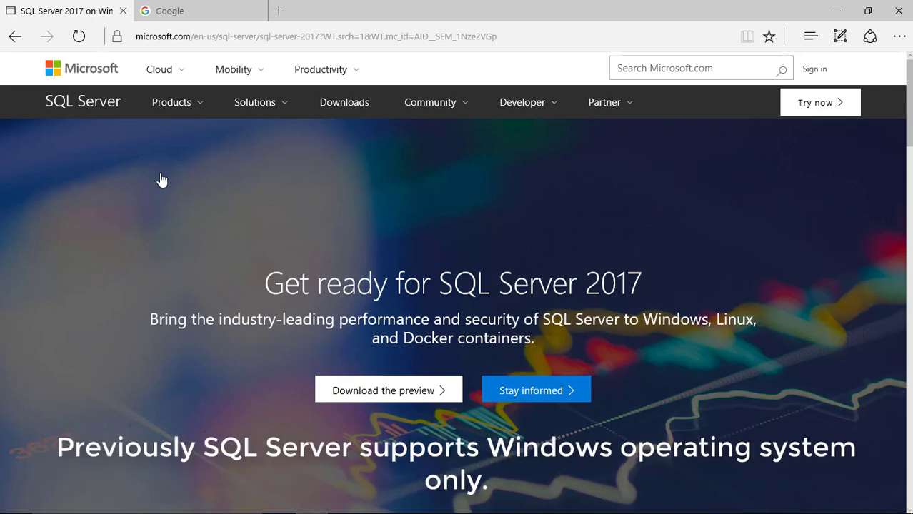
# Jump to the public preview download section of the SQL Server 2017 page.
pyautogui.click(411, 389)
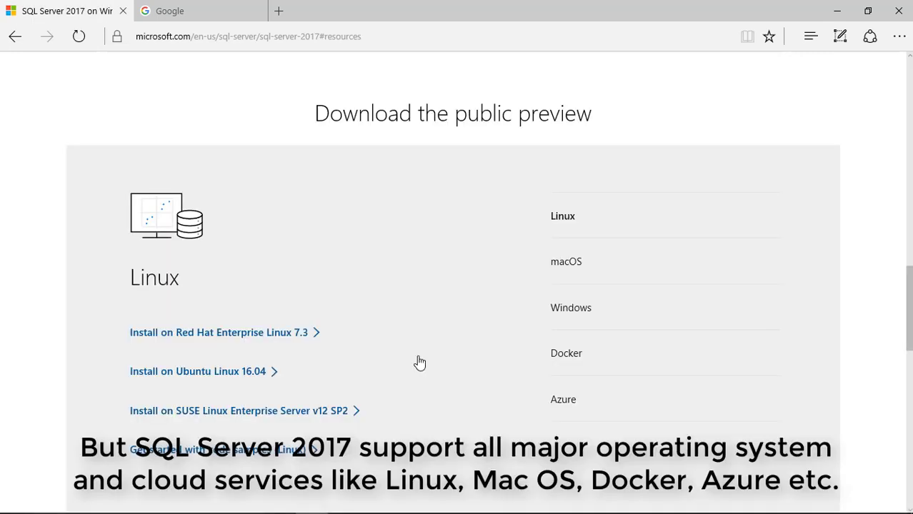
pyautogui.scroll(-3, 419, 362)
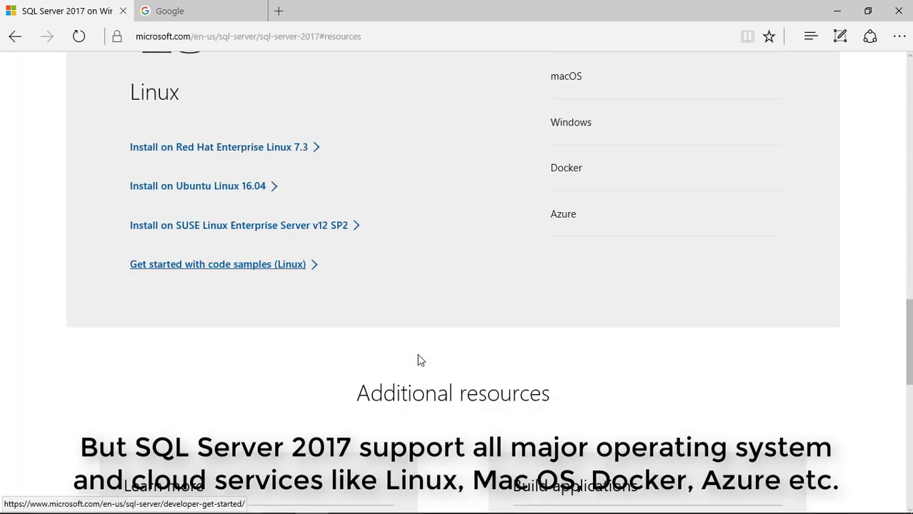
pyautogui.scroll(1, 419, 363)
pyautogui.scroll(1, 419, 362)
pyautogui.scroll(1, 419, 362)
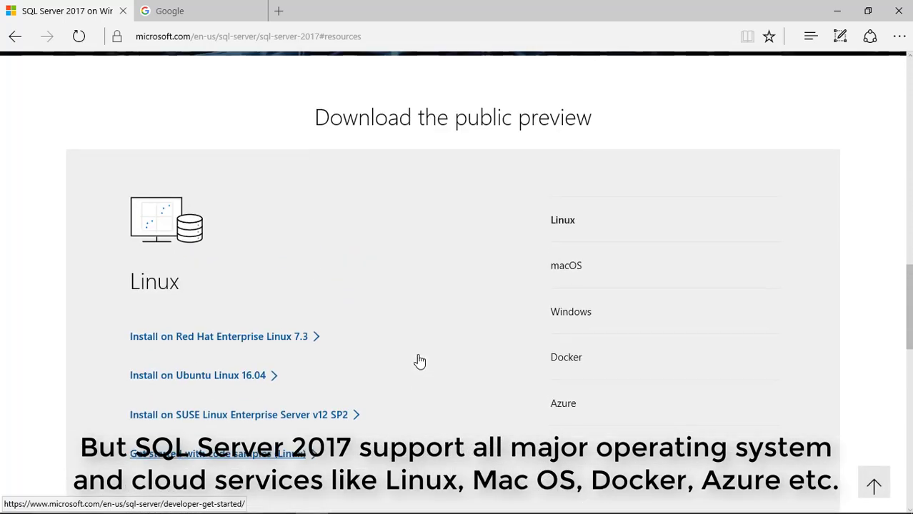
pyautogui.scroll(-1, 419, 363)
# Choose the Windows evaluation download and start registering for the CTP download.
pyautogui.click(586, 287)
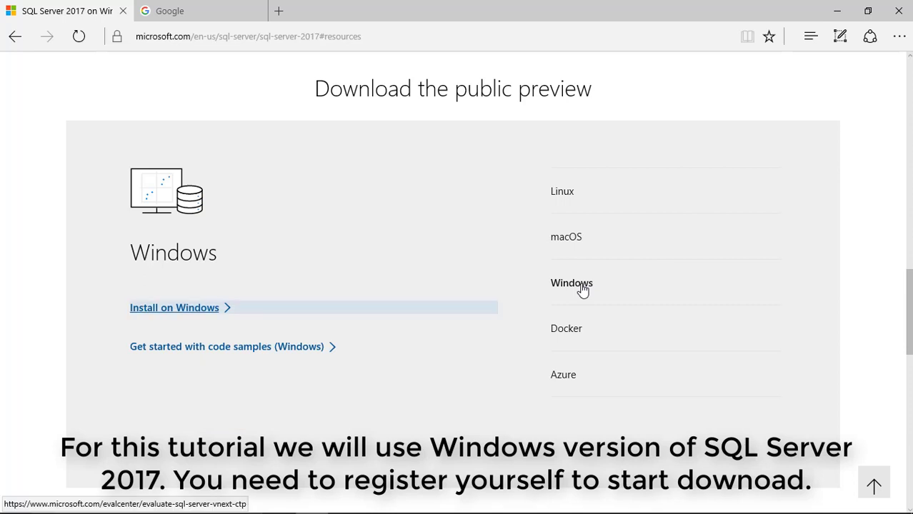
pyautogui.click(183, 312)
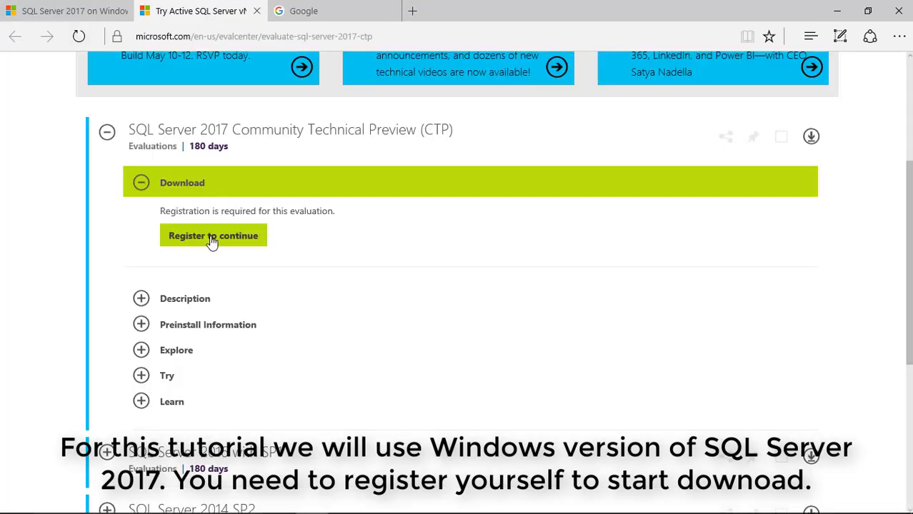
pyautogui.click(211, 238)
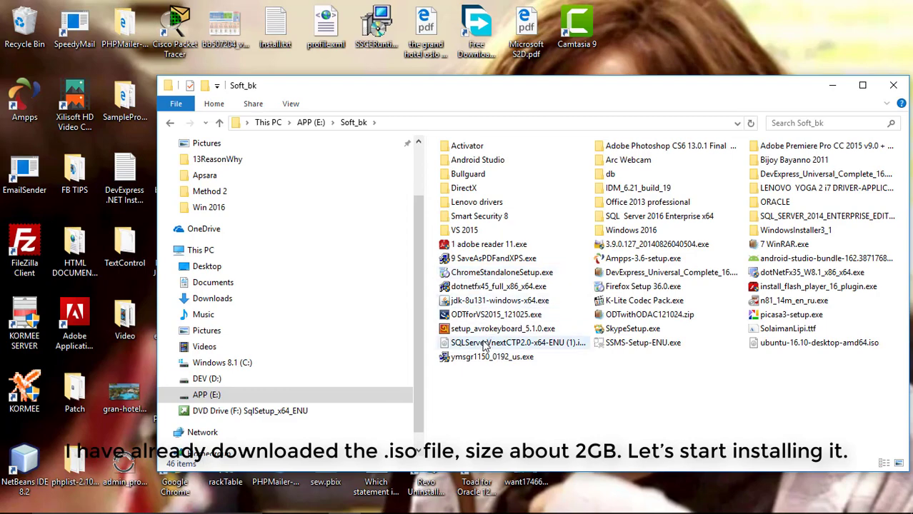
# Show the Properties of the SQLServerVnextCTP2.0 .iso disc image.
pyautogui.rightClick(485, 345)
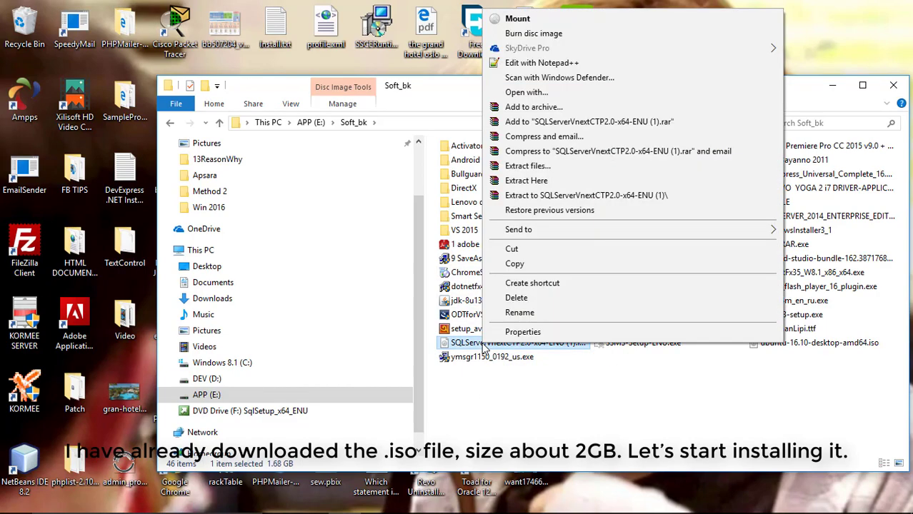
pyautogui.click(513, 333)
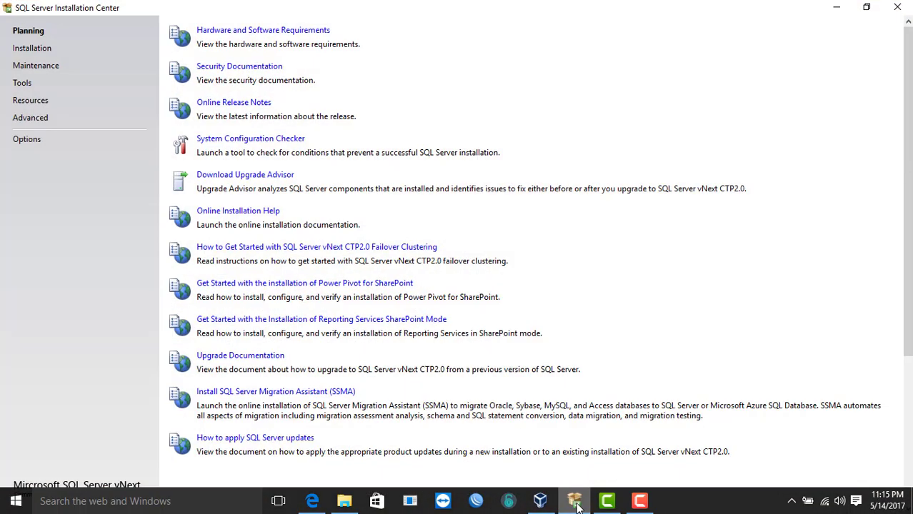
# Start a new SQL Server stand-alone installation and pass the install rules check.
pyautogui.click(29, 53)
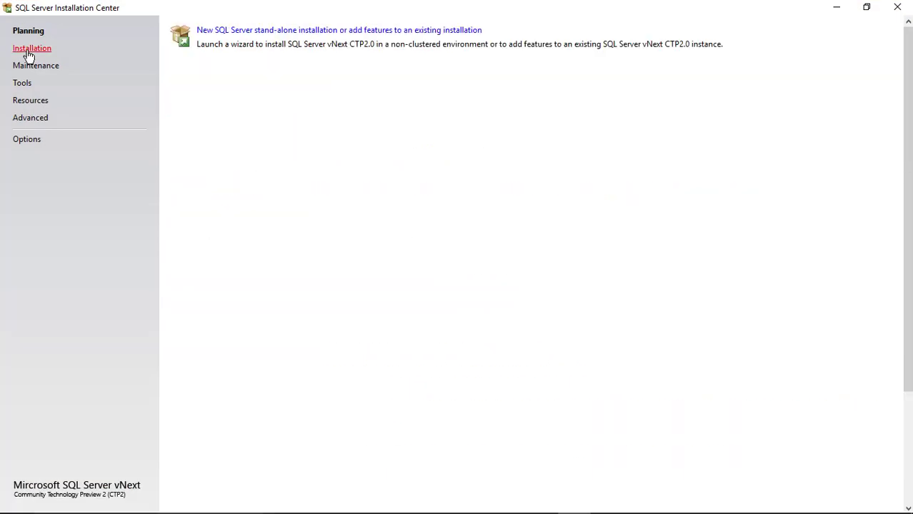
pyautogui.click(299, 33)
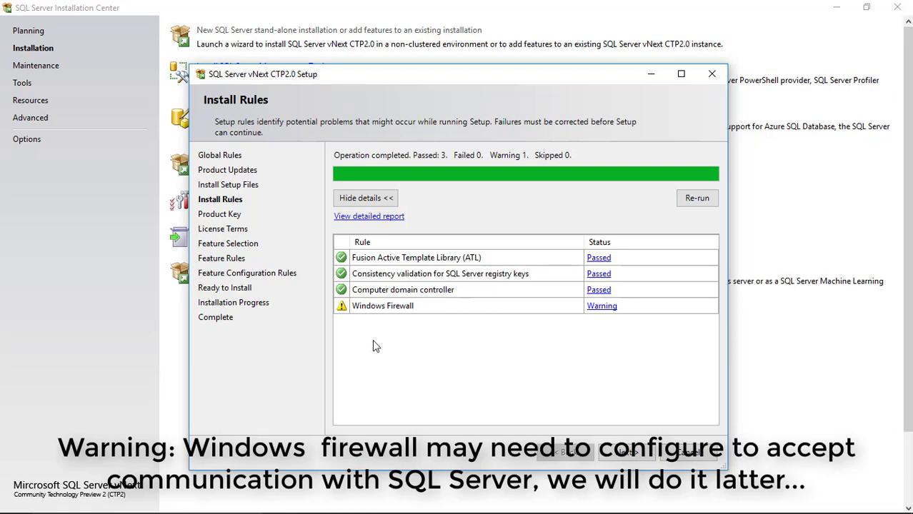
pyautogui.press('Return')
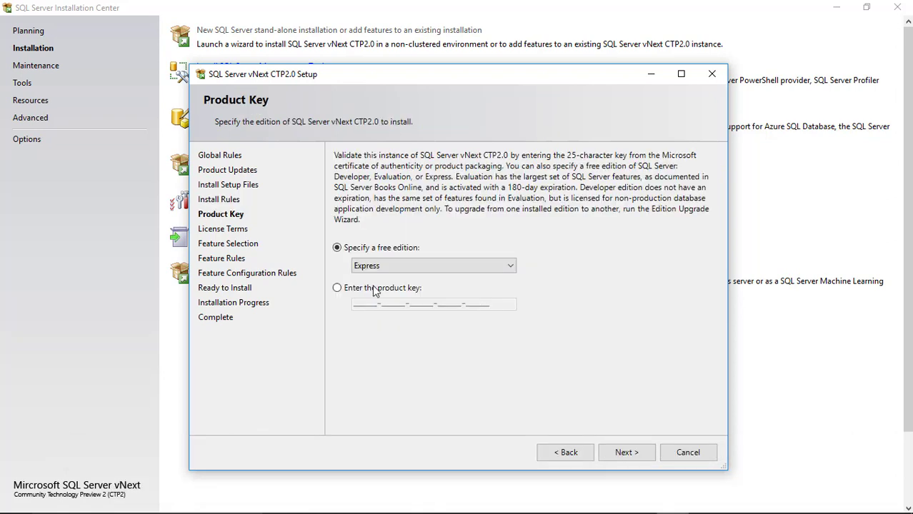
# Choose the free Developer edition and accept the license terms.
pyautogui.click(335, 289)
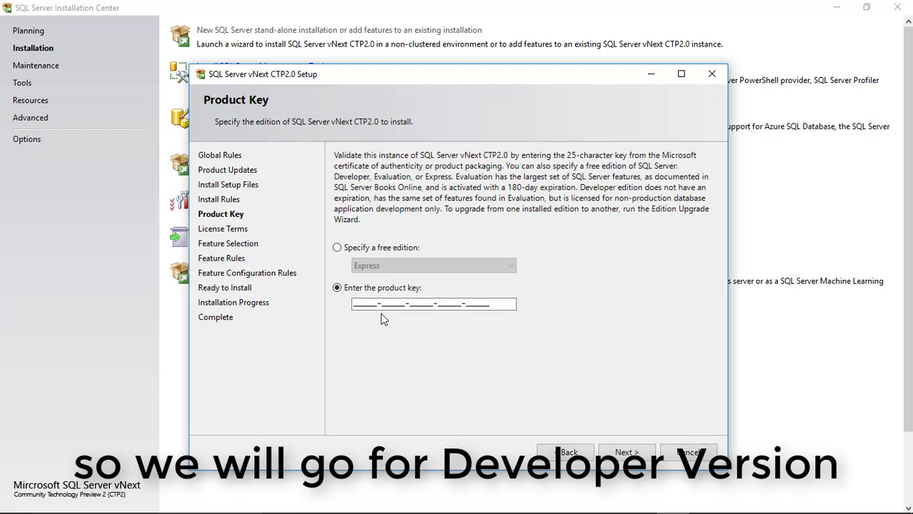
pyautogui.click(336, 249)
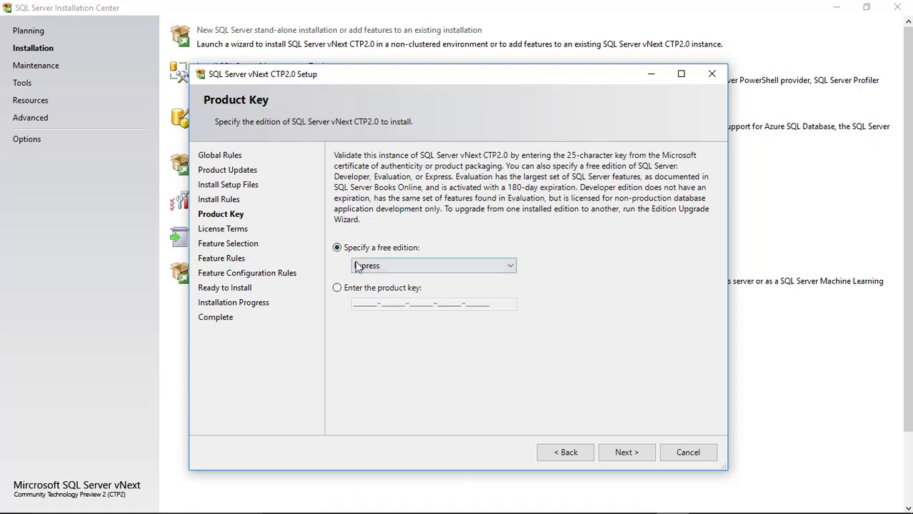
pyautogui.click(365, 266)
pyautogui.click(370, 289)
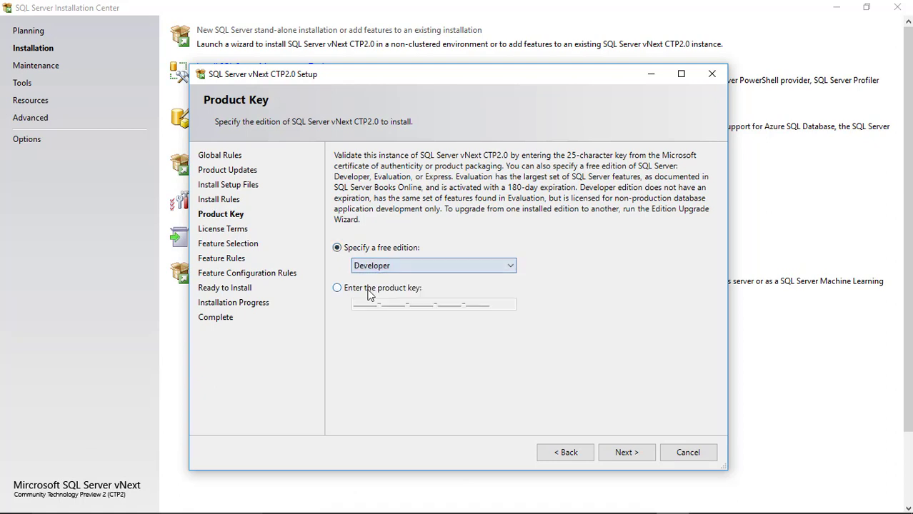
pyautogui.click(631, 460)
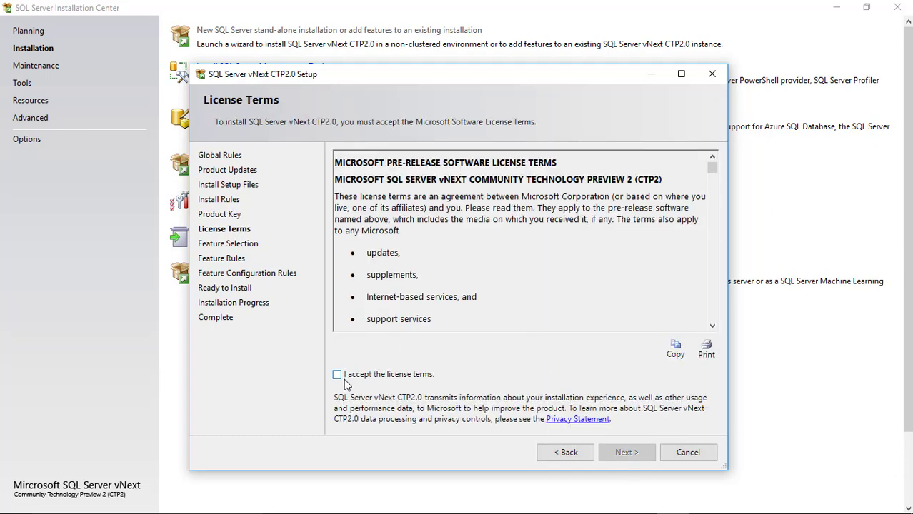
pyautogui.click(337, 374)
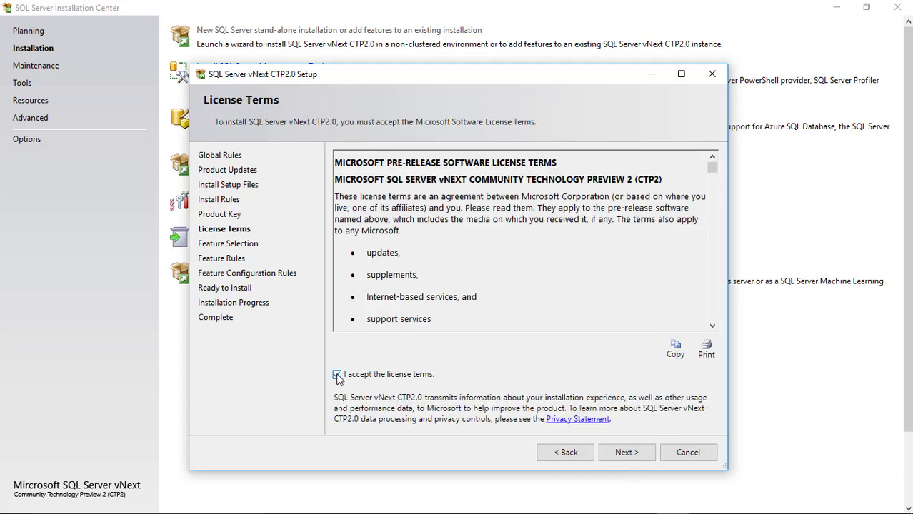
# Select all features except PolyBase Query Service for External Data, then continue.
pyautogui.click(633, 454)
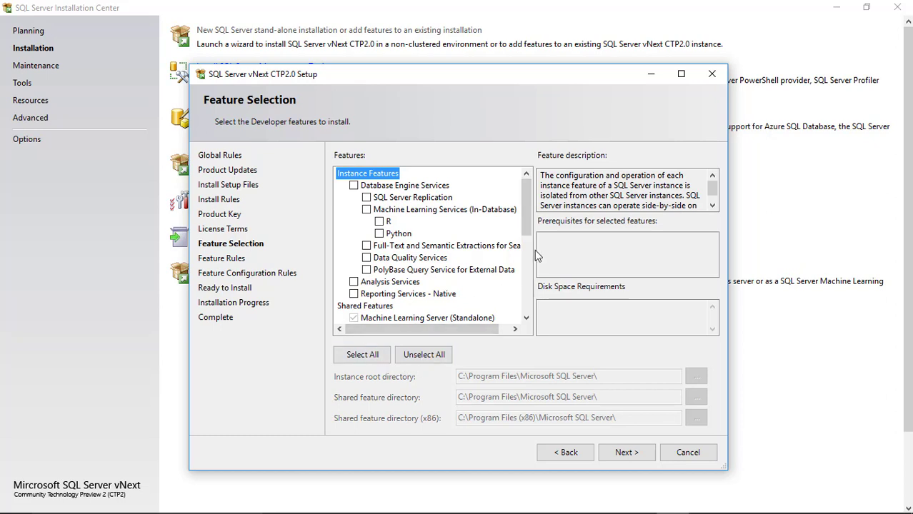
pyautogui.click(362, 354)
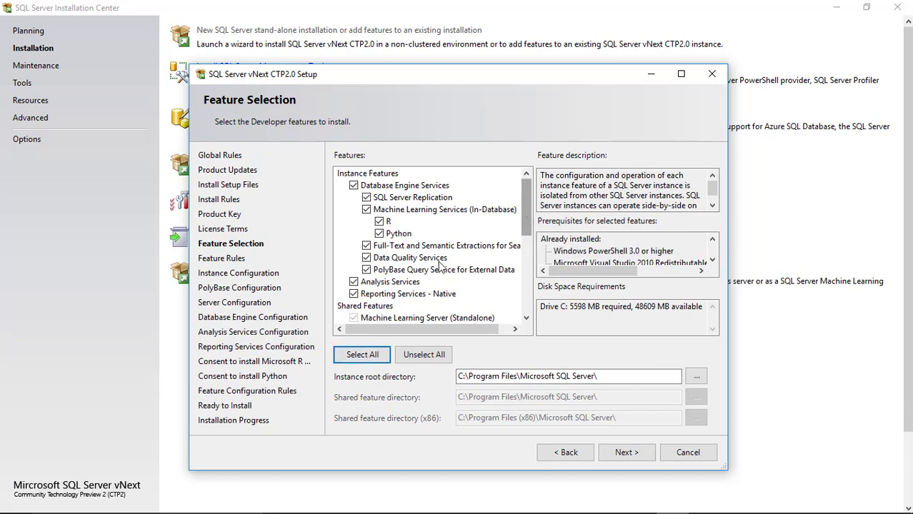
pyautogui.click(367, 274)
pyautogui.click(367, 271)
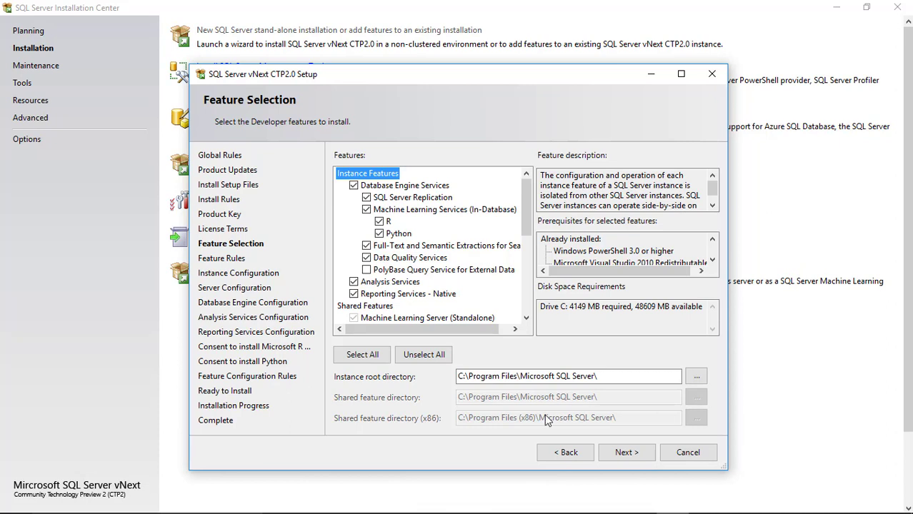
pyautogui.click(619, 453)
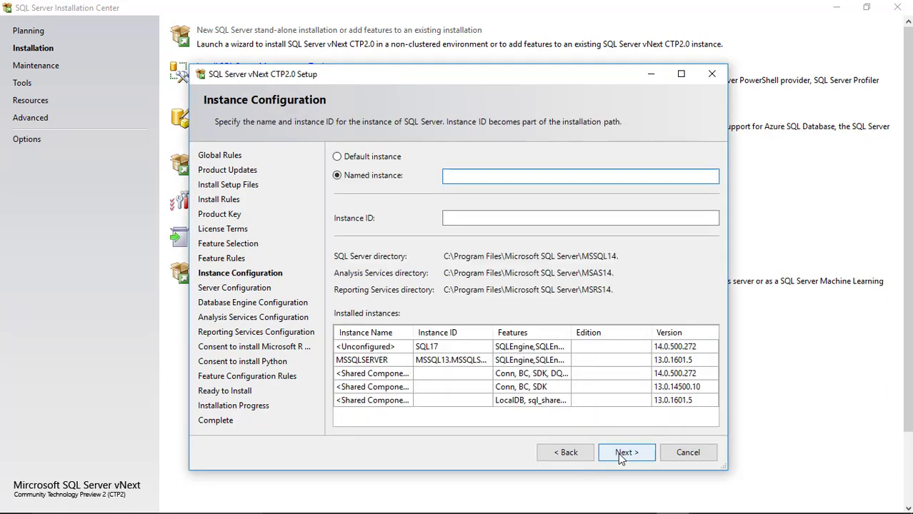
# Name the SQL Server instance TEST_SQL and continue.
pyautogui.click(620, 458)
pyautogui.click(448, 175)
pyautogui.write('tE')
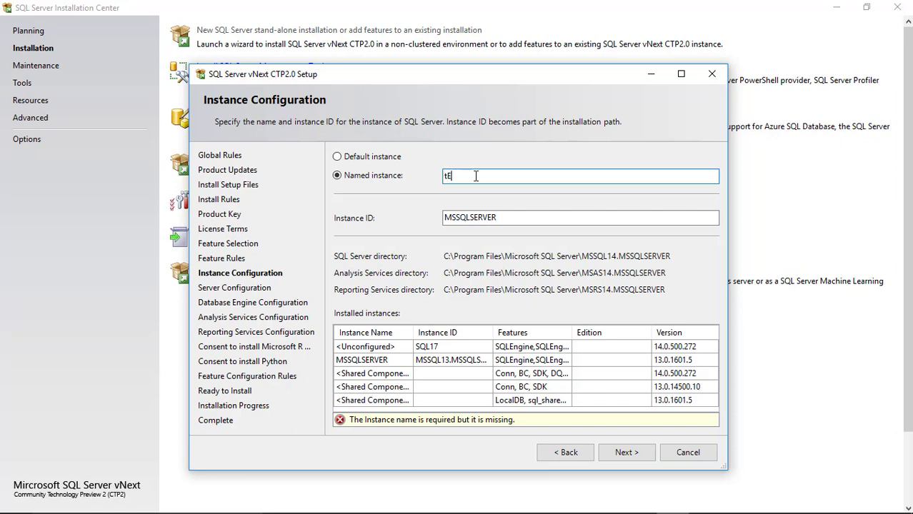
pyautogui.press('BackSpace')
pyautogui.press('BackSpace')
pyautogui.write('tE')
pyautogui.press('BackSpace')
pyautogui.press('BackSpace')
pyautogui.write('TEST_SQL')
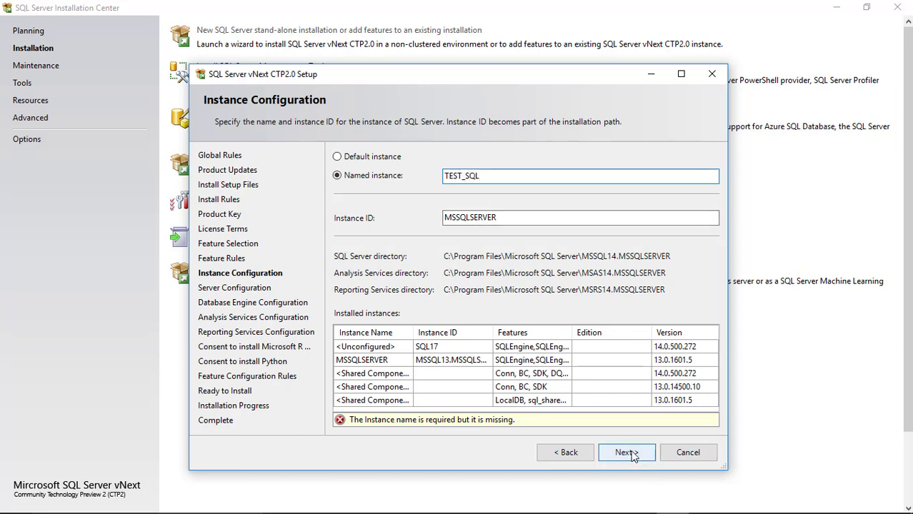
pyautogui.click(632, 454)
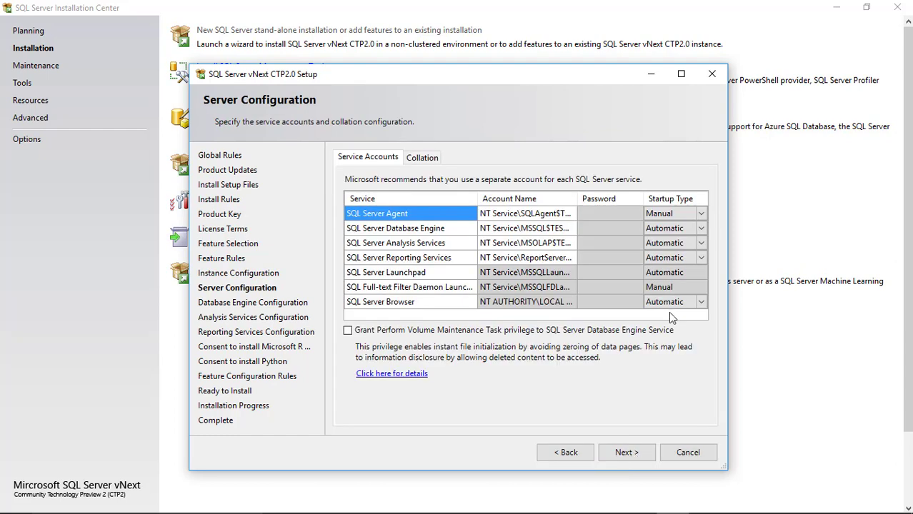
# Set the SQL Server Agent startup type to Automatic, then continue.
pyautogui.click(699, 214)
pyautogui.click(701, 214)
pyautogui.click(684, 227)
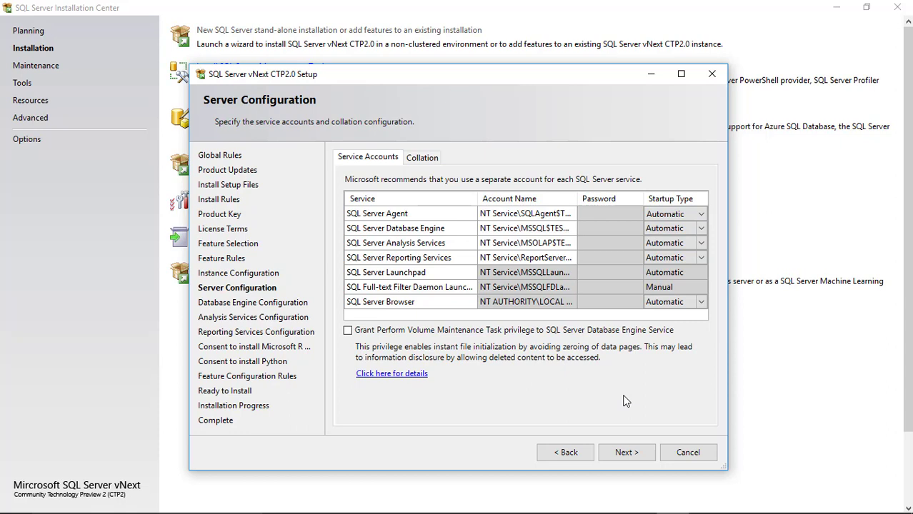
pyautogui.click(620, 454)
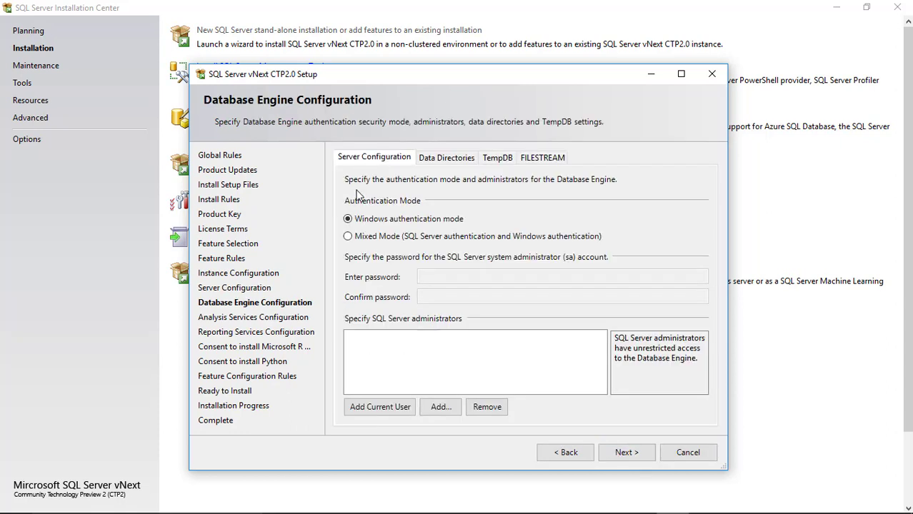
# Switch authentication to Mixed Mode and enter the sa password.
pyautogui.click(349, 238)
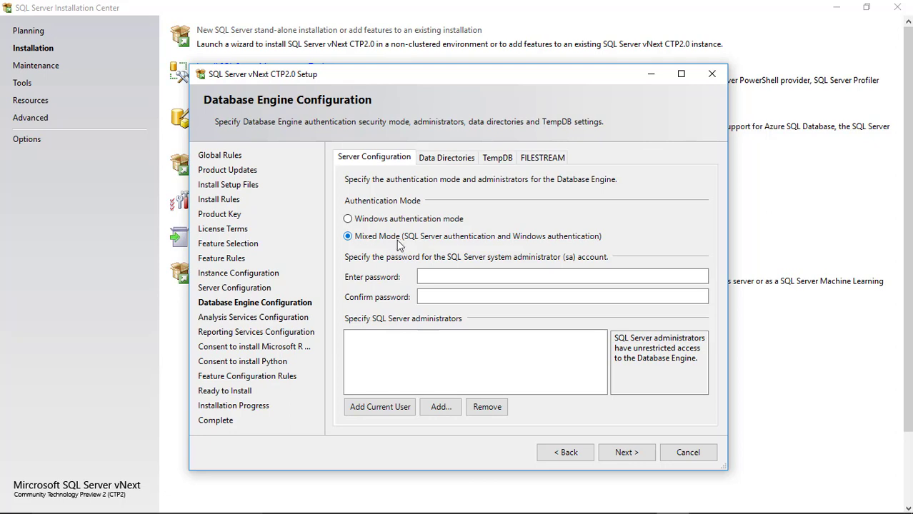
pyautogui.click(426, 276)
pyautogui.press('capslock')
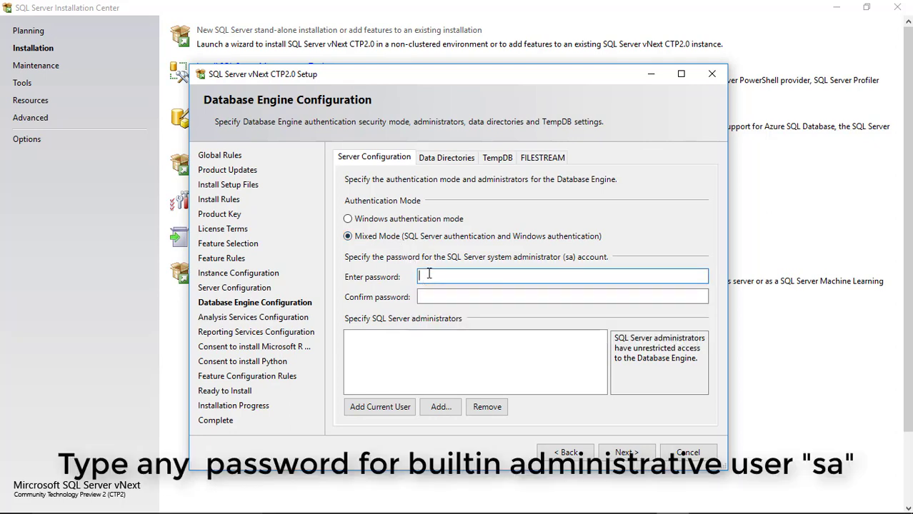
pyautogui.click(433, 297)
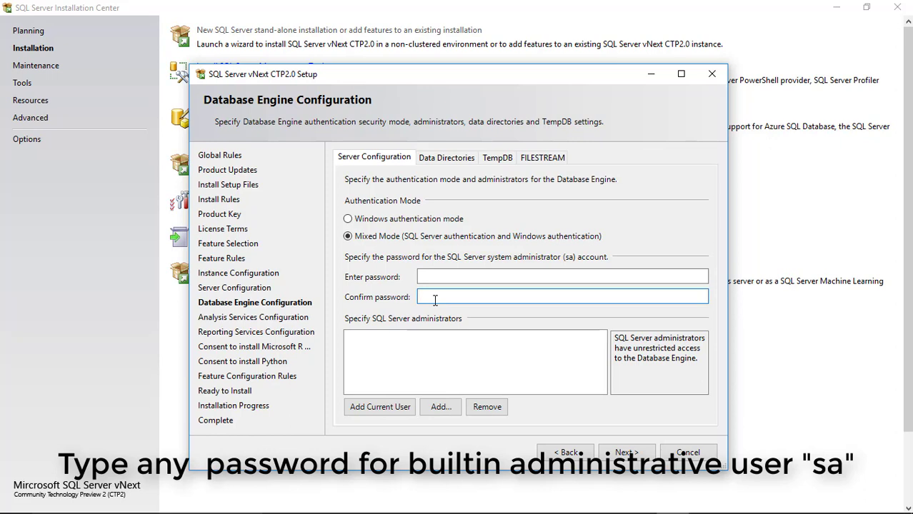
pyautogui.click(434, 277)
pyautogui.write('p')
pyautogui.press('BackSpace')
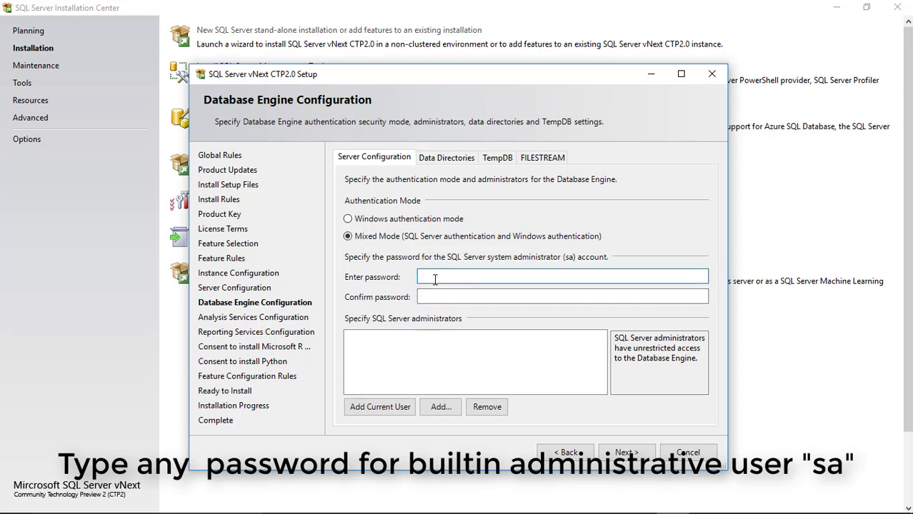
pyautogui.write('password12345')
# Confirm the sa password and add the current user as SQL Server administrator.
pyautogui.press('Tab')
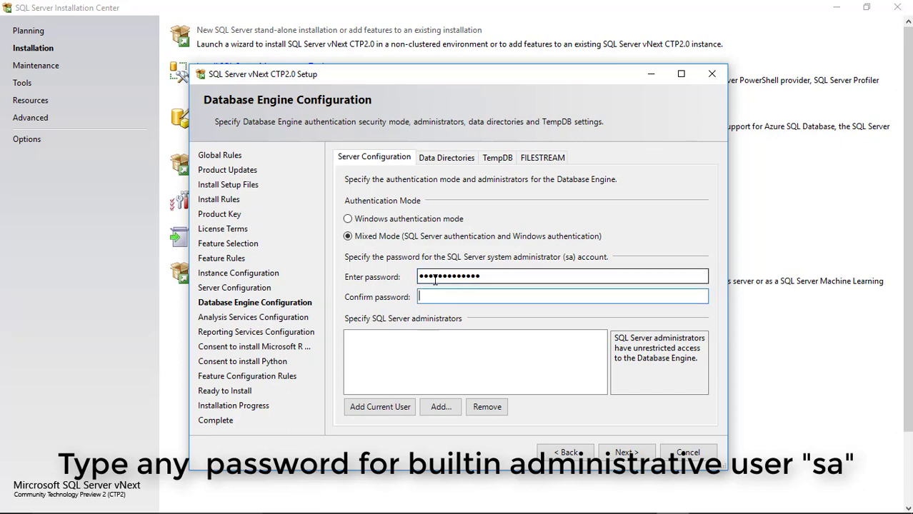
pyautogui.write('pas')
pyautogui.write('**********')
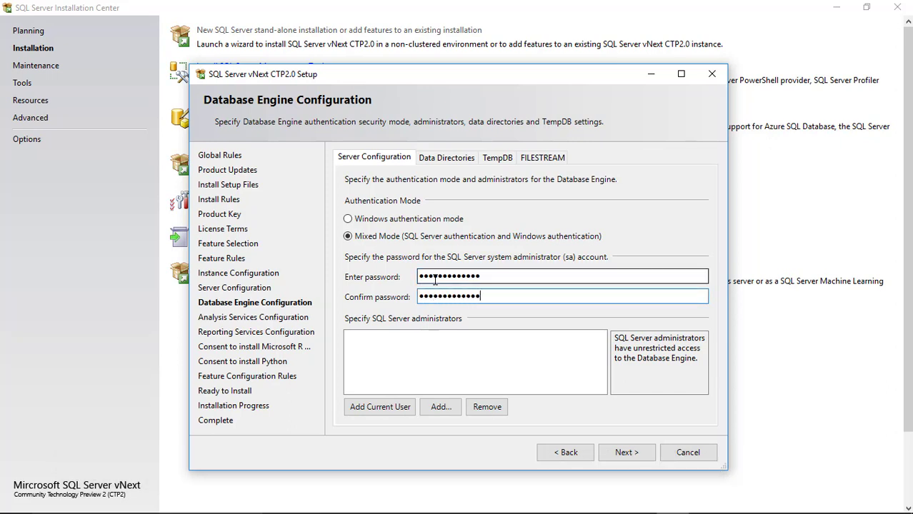
pyautogui.click(393, 408)
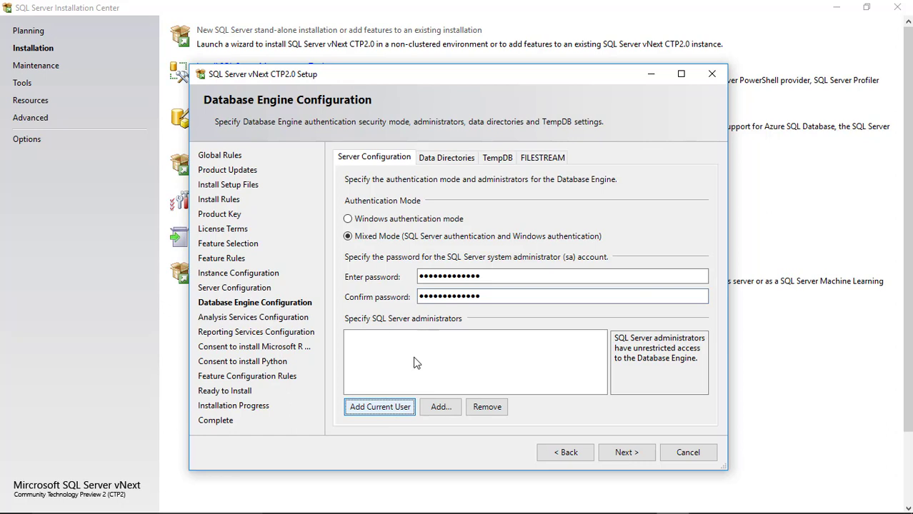
pyautogui.click(632, 455)
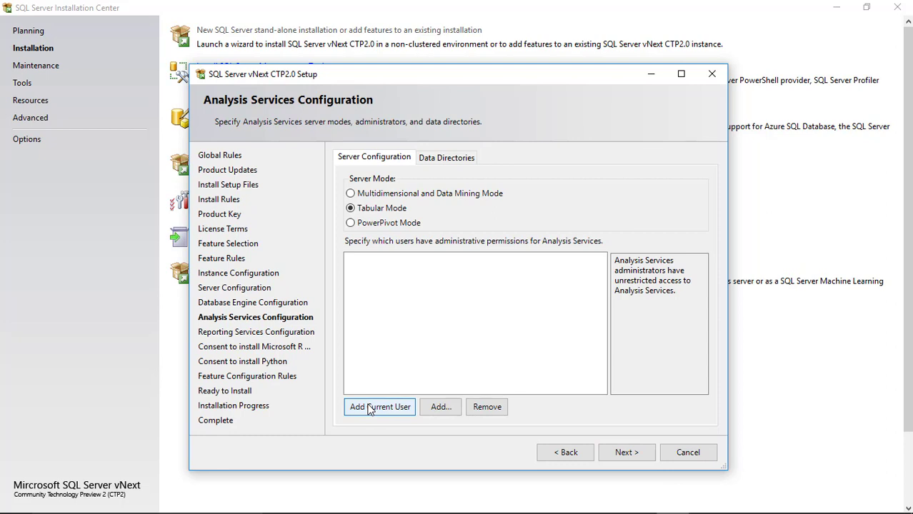
# Add the current user as Analysis Services administrator and keep Reporting Services on Install and configure.
pyautogui.click(369, 409)
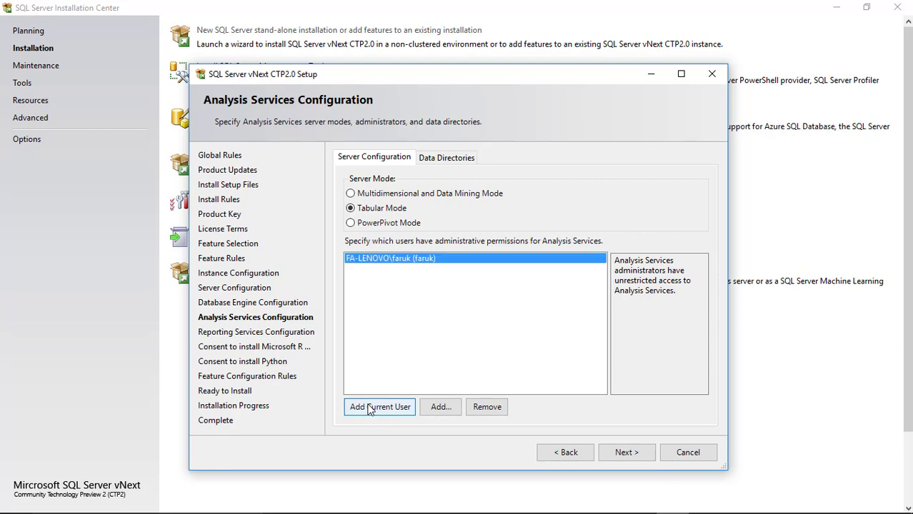
pyautogui.click(633, 459)
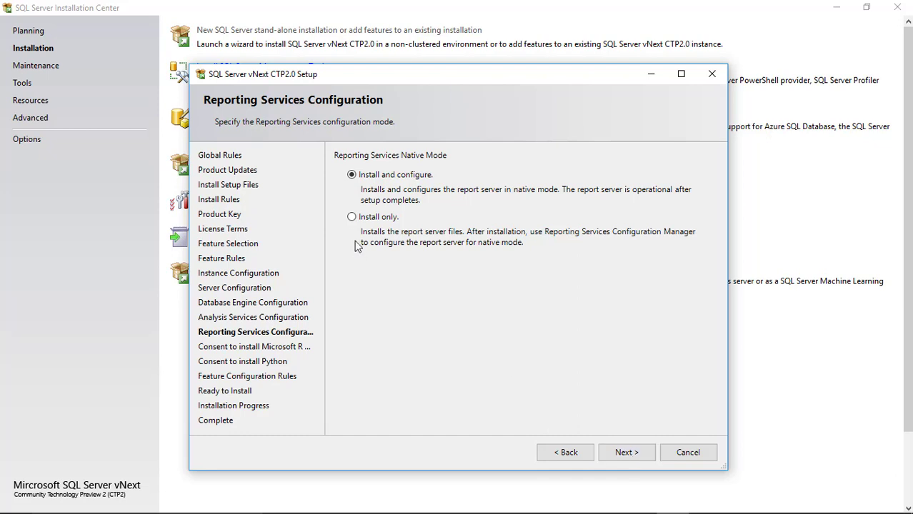
pyautogui.click(352, 217)
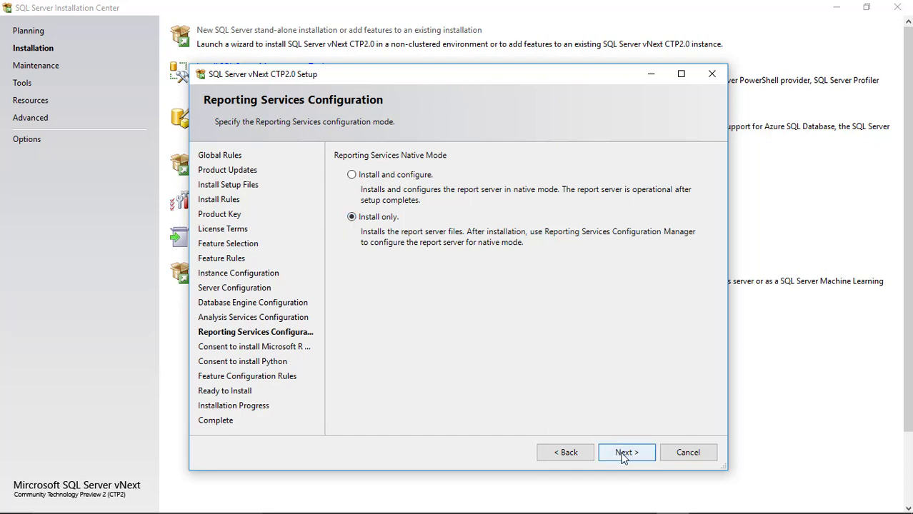
pyautogui.click(351, 175)
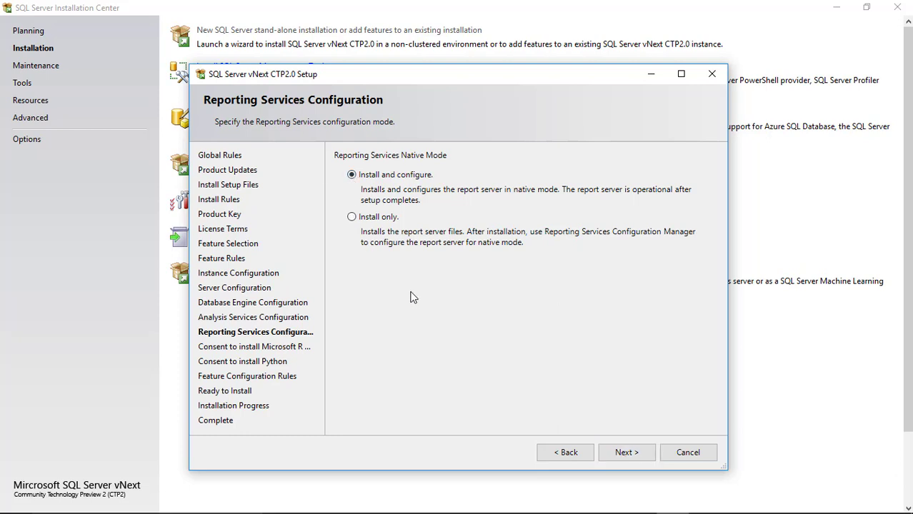
pyautogui.click(626, 452)
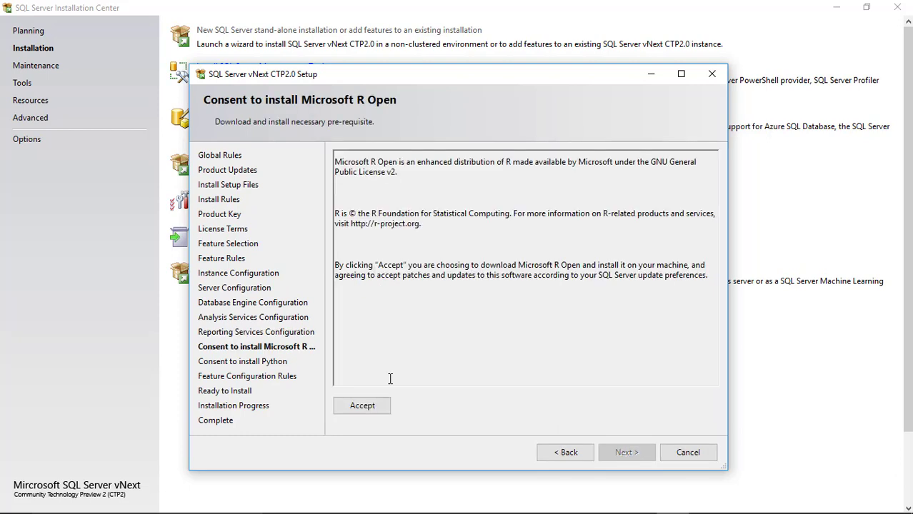
# Accept the Microsoft R Open and Python downloads.
pyautogui.click(373, 405)
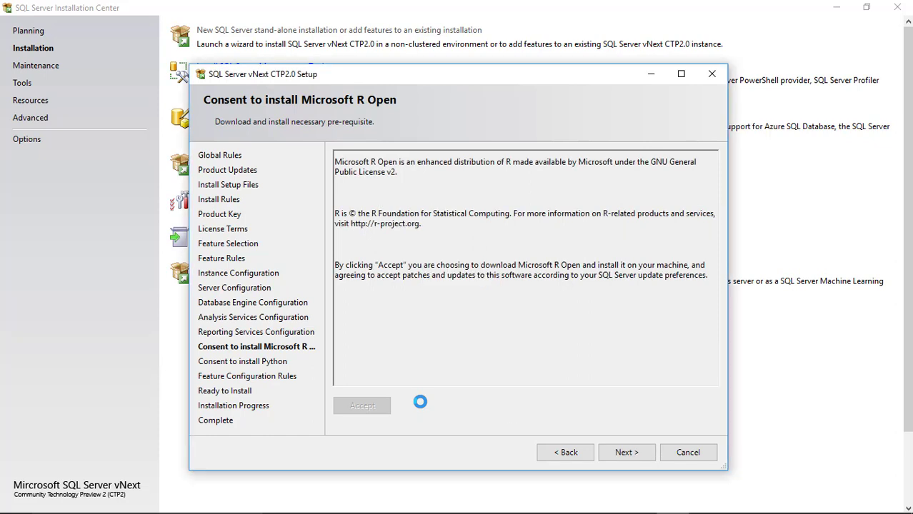
pyautogui.click(625, 452)
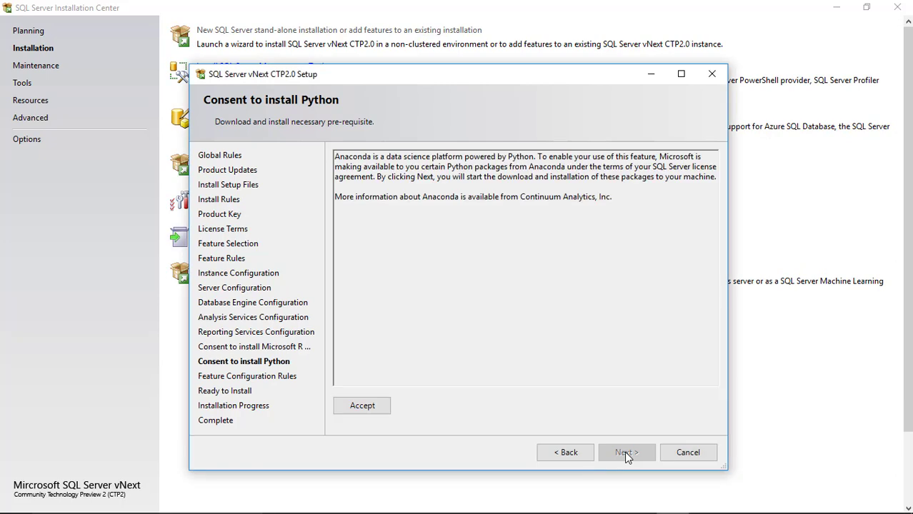
pyautogui.click(368, 405)
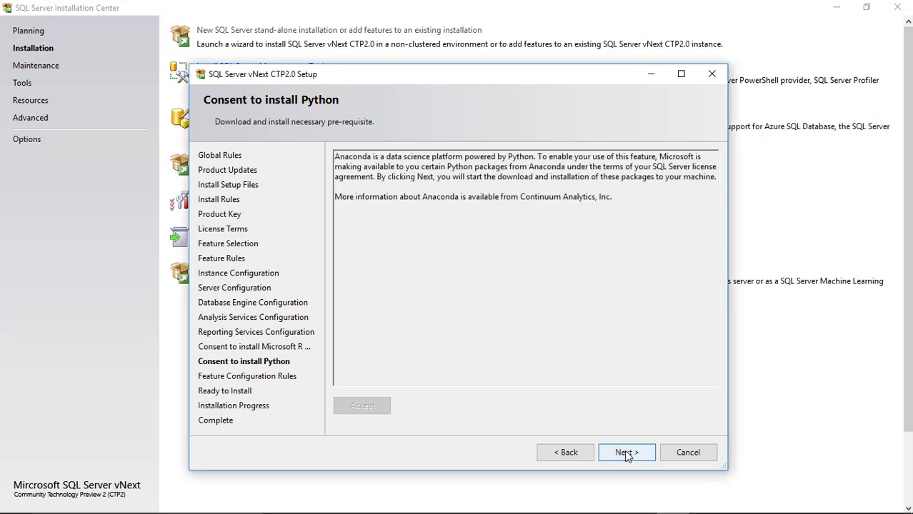
pyautogui.click(626, 453)
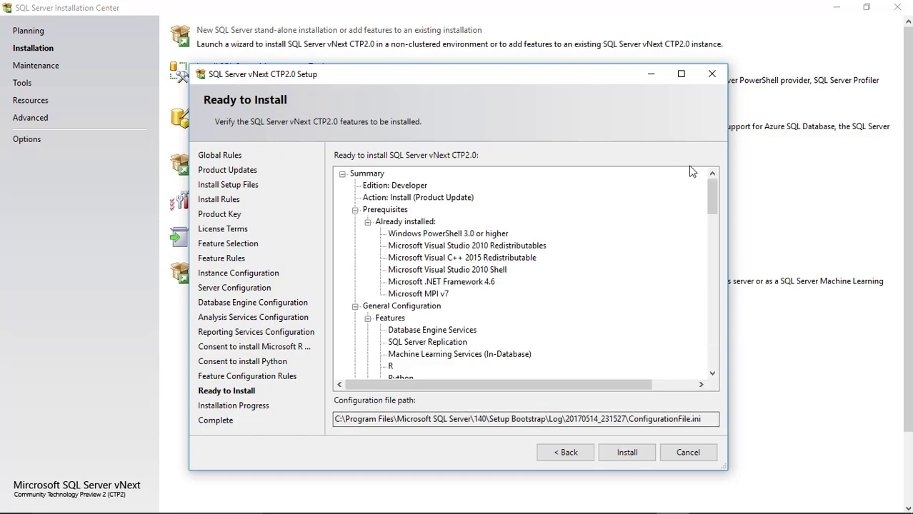
# Review the Ready to Install summary and begin the SQL Server vNext CTP2.0 installation.
pyautogui.moveTo(712, 197); pyautogui.dragTo(715, 372)
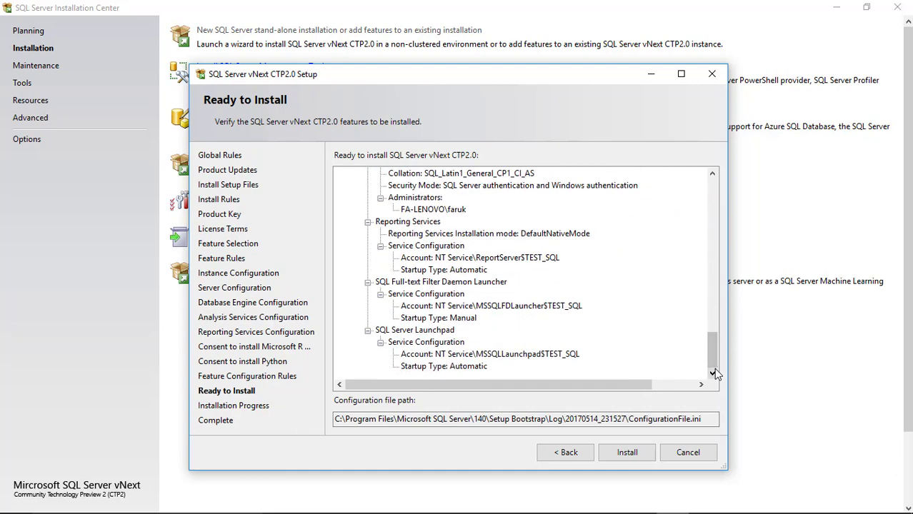
pyautogui.click(627, 452)
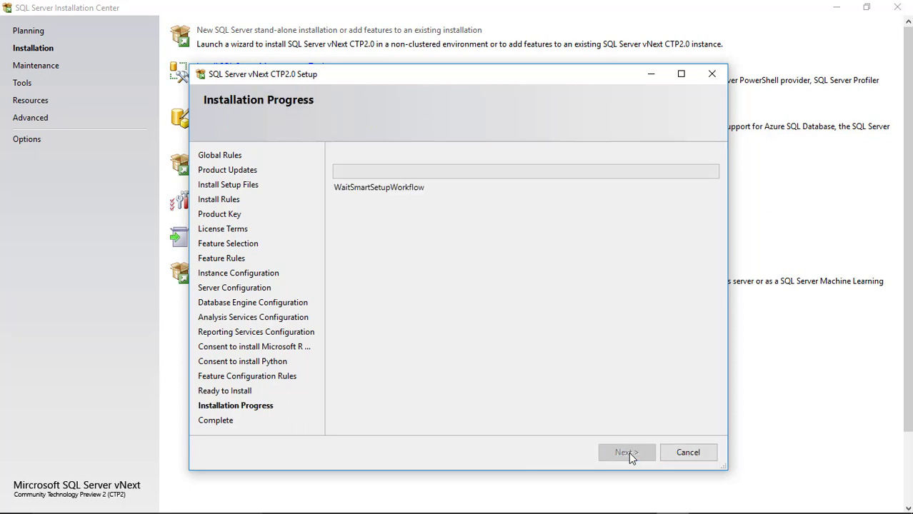